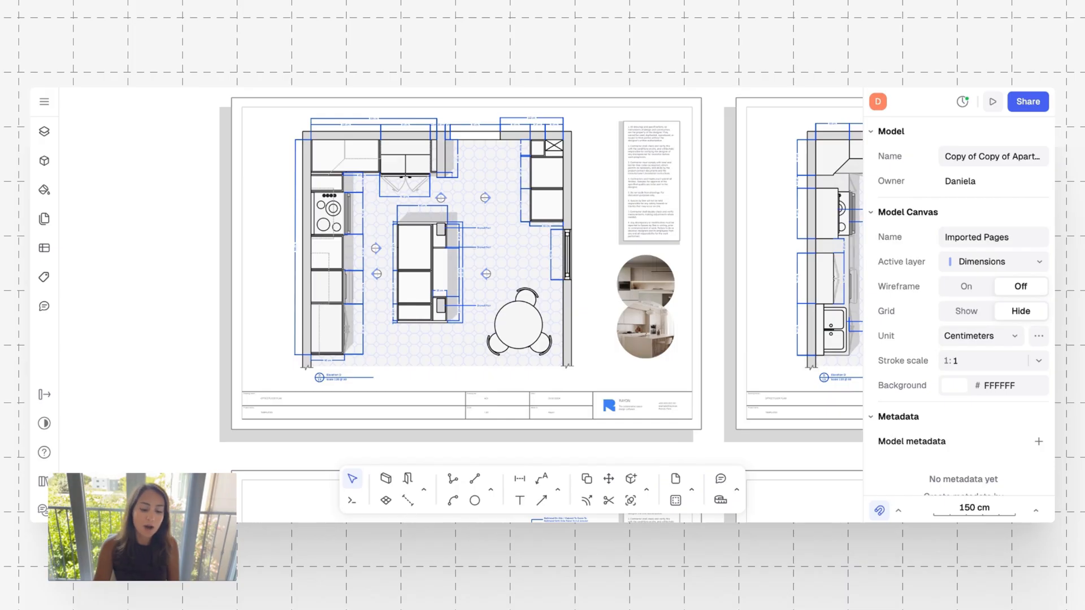
{"action": "scroll", "coordinate": [457, 360], "scroll_direction": "down", "scroll_amount": 2}
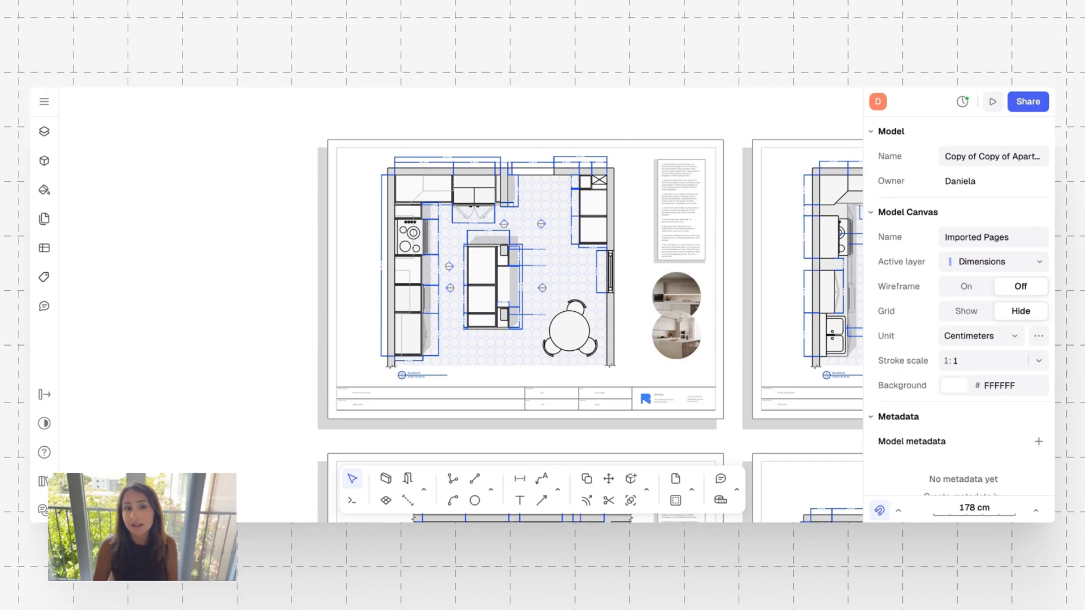
{"action": "scroll", "coordinate": [350, 223], "scroll_direction": "up", "scroll_amount": 2}
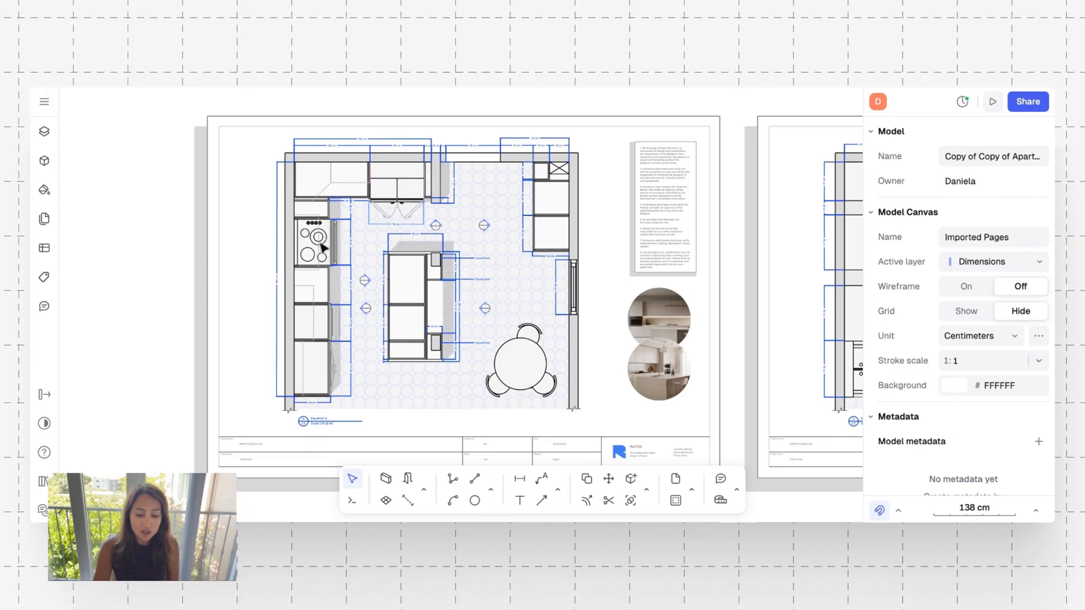
{"action": "scroll", "coordinate": [301, 341], "scroll_direction": "up", "scroll_amount": 2}
{"action": "scroll", "coordinate": [302, 341], "scroll_direction": "up", "scroll_amount": 3}
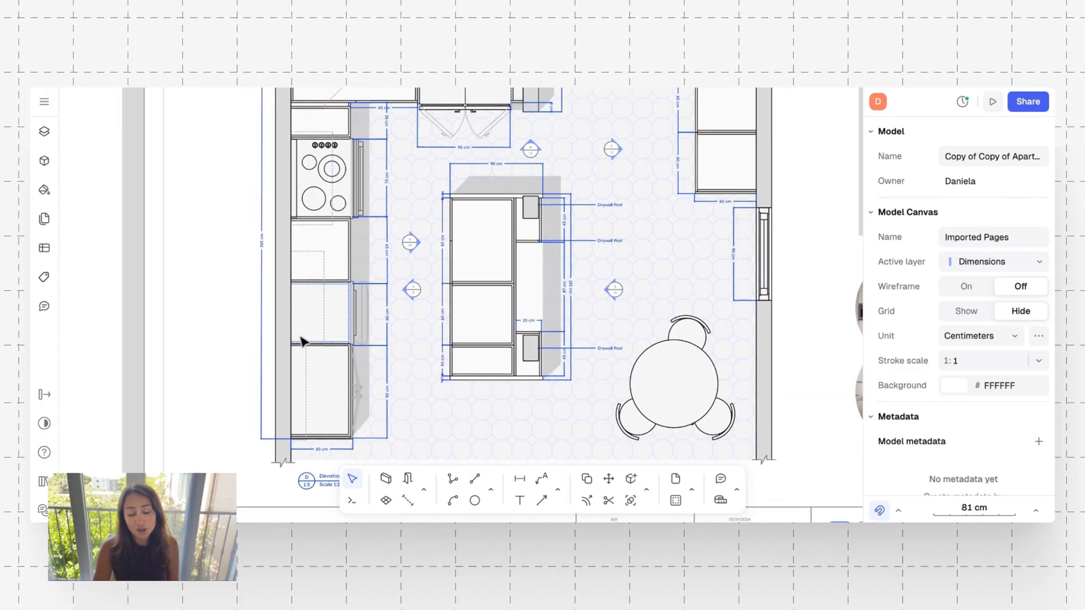
{"action": "scroll", "coordinate": [302, 340], "scroll_direction": "down", "scroll_amount": 1}
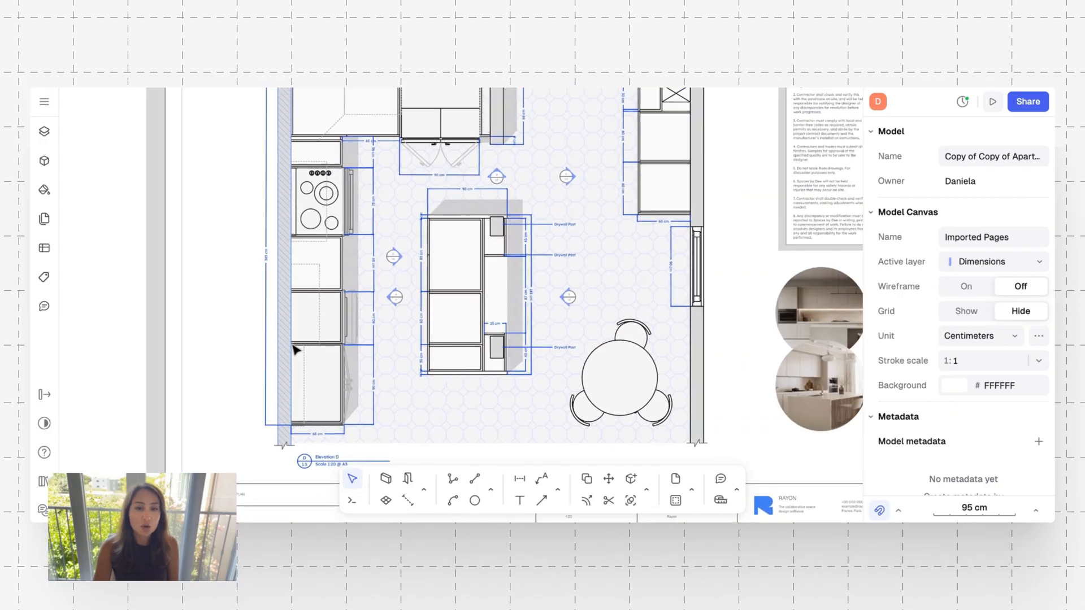
{"action": "scroll", "coordinate": [442, 132], "scroll_direction": "up", "scroll_amount": 1}
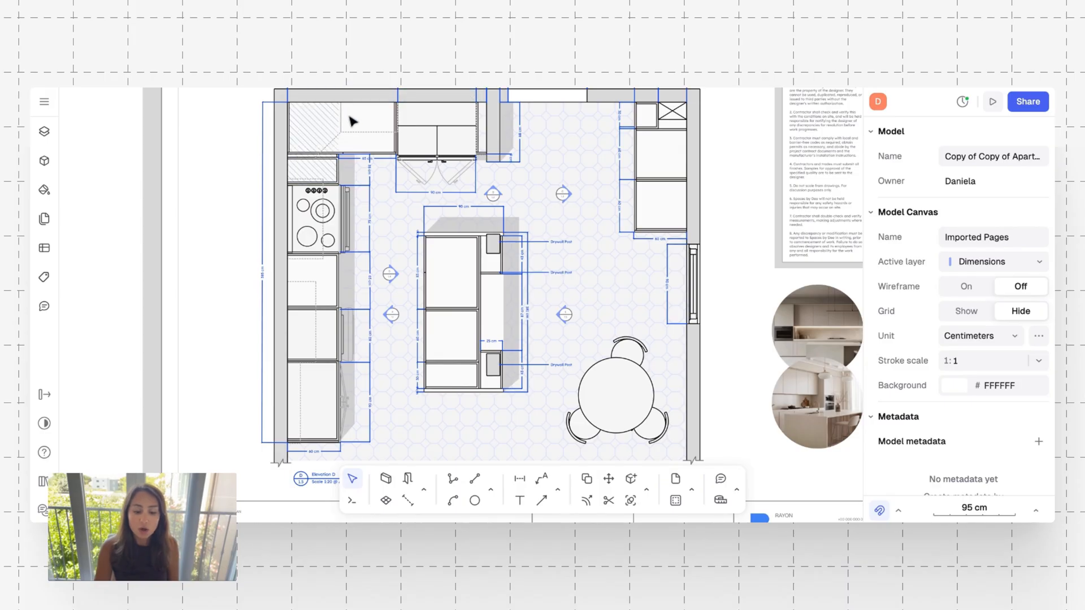
Select the corner cabinets at the top left of the floor plan.
{"action": "left_click", "coordinate": [311, 166], "text": "shift"}
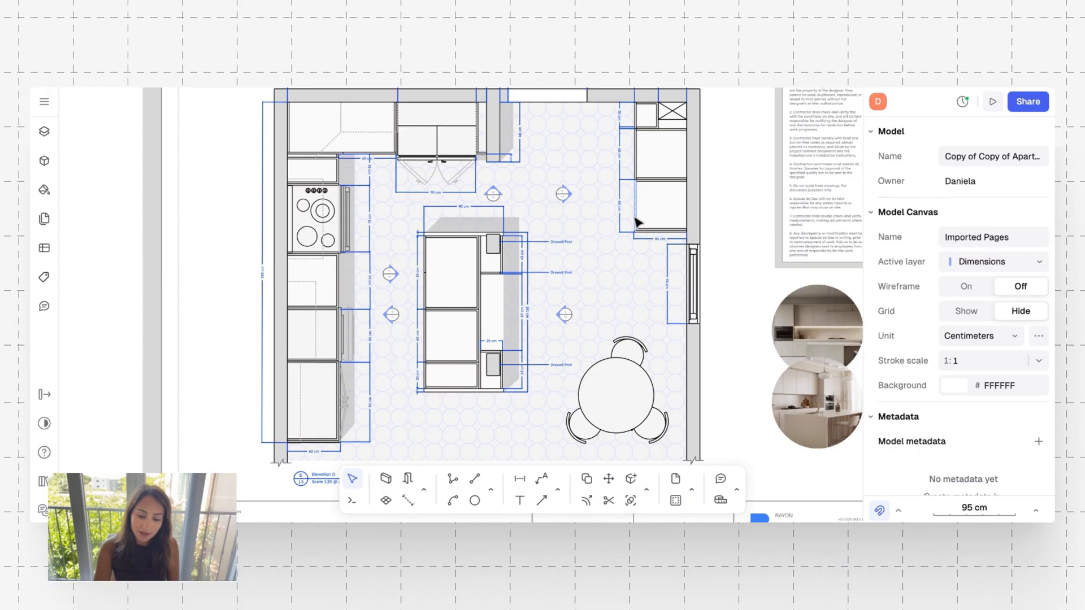
{"action": "scroll", "coordinate": [611, 168], "scroll_direction": "down", "scroll_amount": 2}
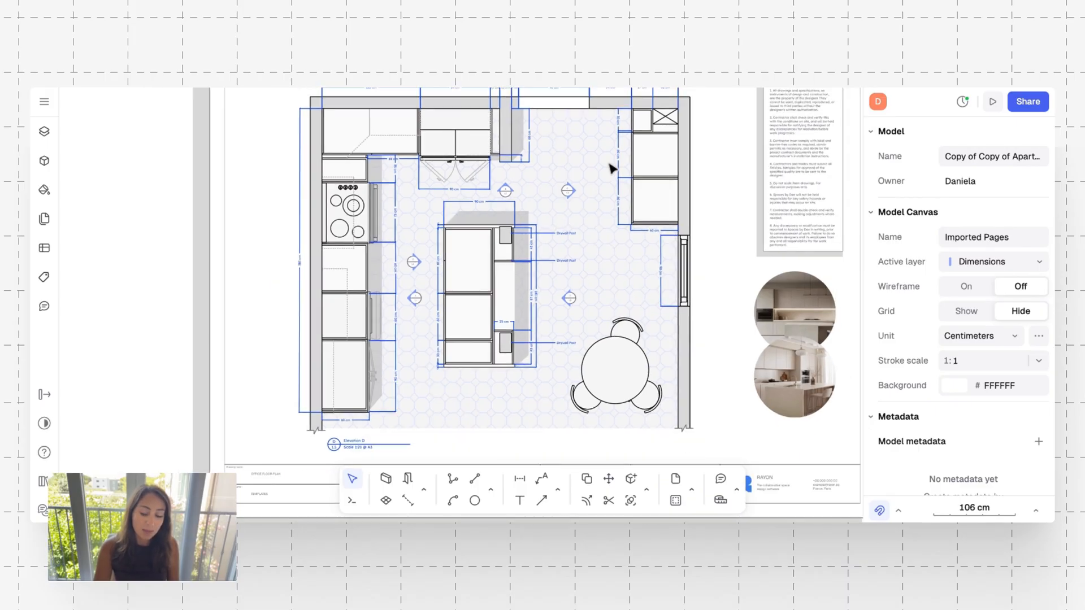
{"action": "scroll", "coordinate": [610, 167], "scroll_direction": "down", "scroll_amount": 2}
{"action": "scroll", "coordinate": [611, 166], "scroll_direction": "down", "scroll_amount": 1}
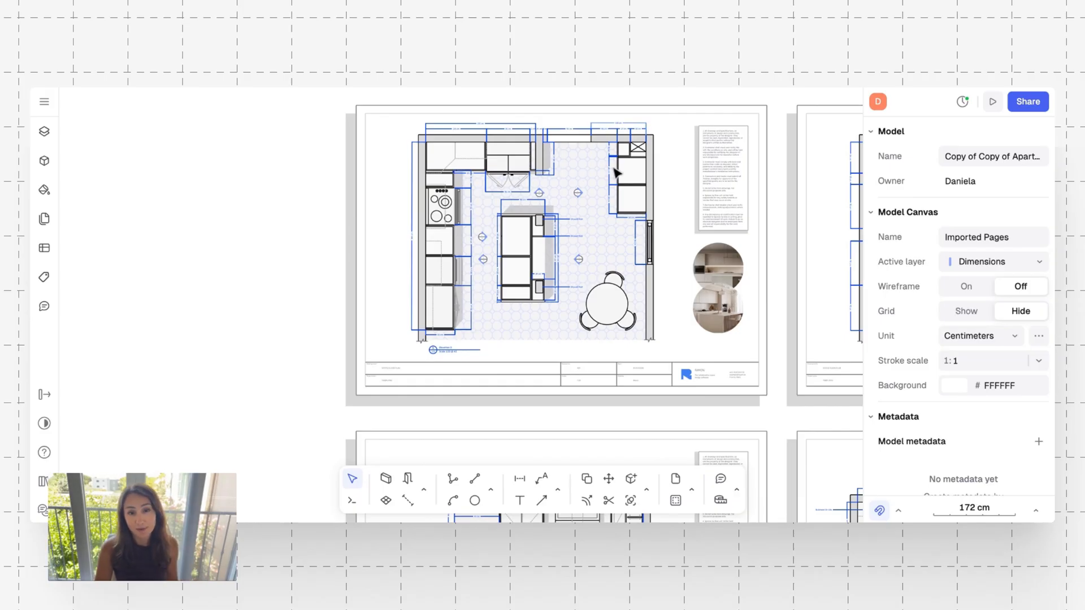
{"action": "scroll", "coordinate": [629, 204], "scroll_direction": "up", "scroll_amount": 4}
{"action": "scroll", "coordinate": [629, 214], "scroll_direction": "up", "scroll_amount": 2}
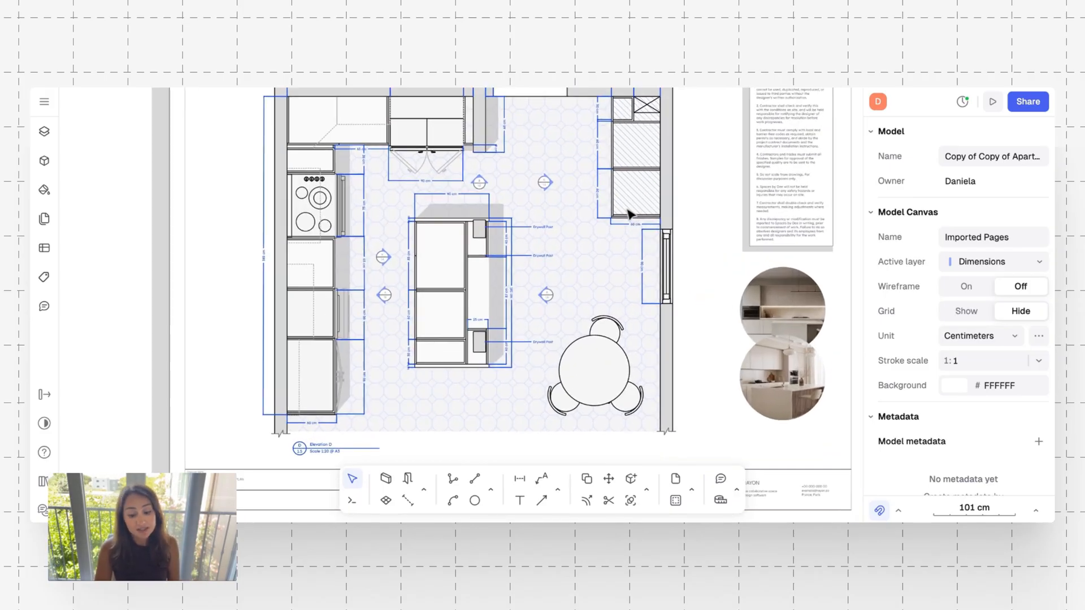
{"action": "scroll", "coordinate": [629, 213], "scroll_direction": "up", "scroll_amount": 2}
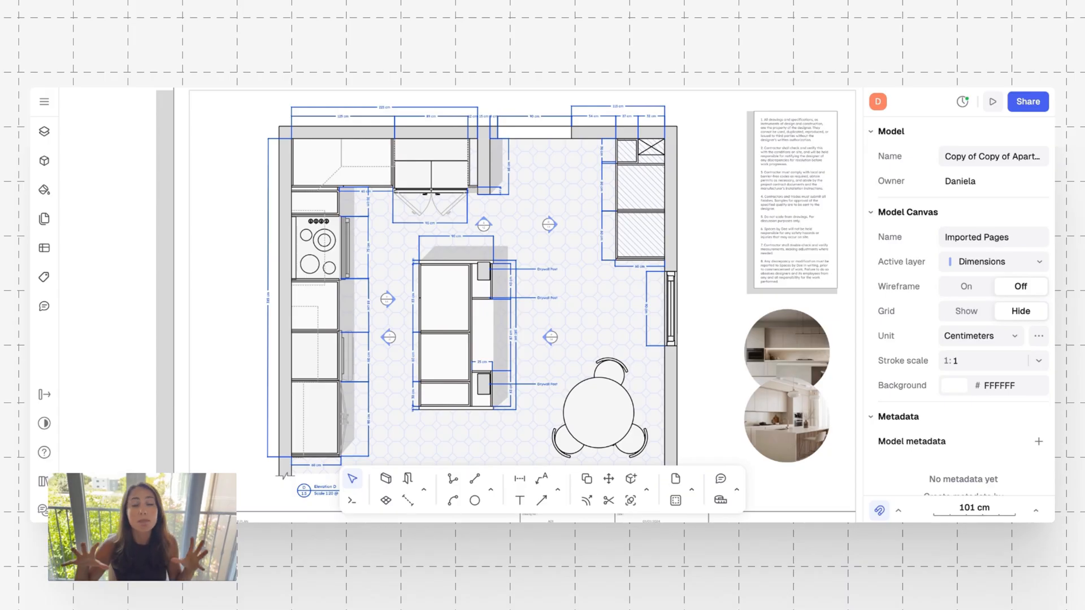
{"action": "scroll", "coordinate": [552, 296], "scroll_direction": "down", "scroll_amount": 2}
{"action": "scroll", "coordinate": [552, 297], "scroll_direction": "down", "scroll_amount": 2}
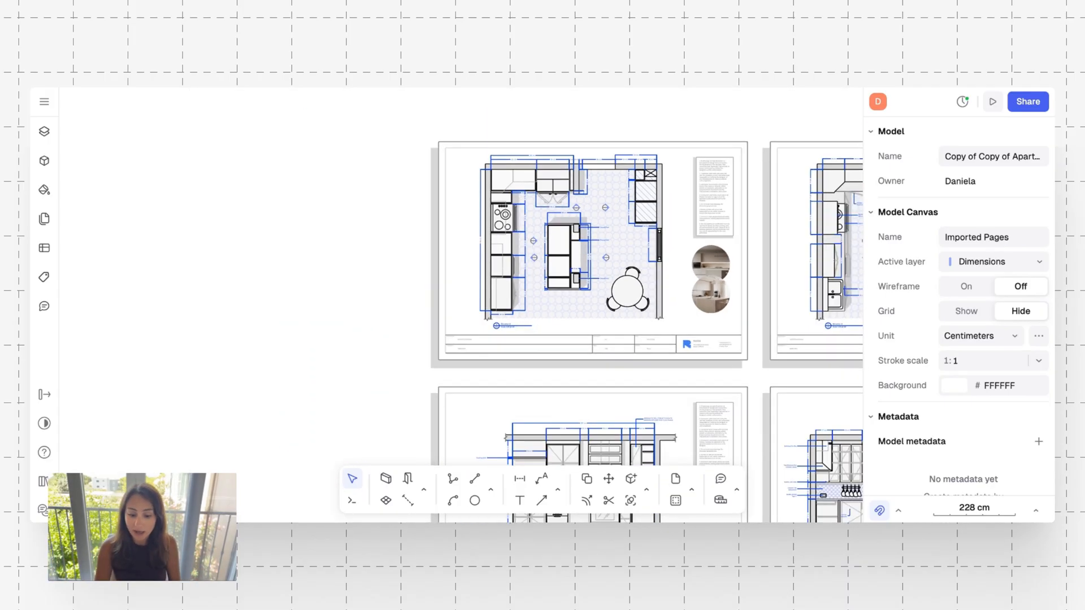
{"action": "scroll", "coordinate": [551, 297], "scroll_direction": "down", "scroll_amount": 2}
{"action": "scroll", "coordinate": [563, 399], "scroll_direction": "down", "scroll_amount": 3}
{"action": "scroll", "coordinate": [563, 399], "scroll_direction": "down", "scroll_amount": 5}
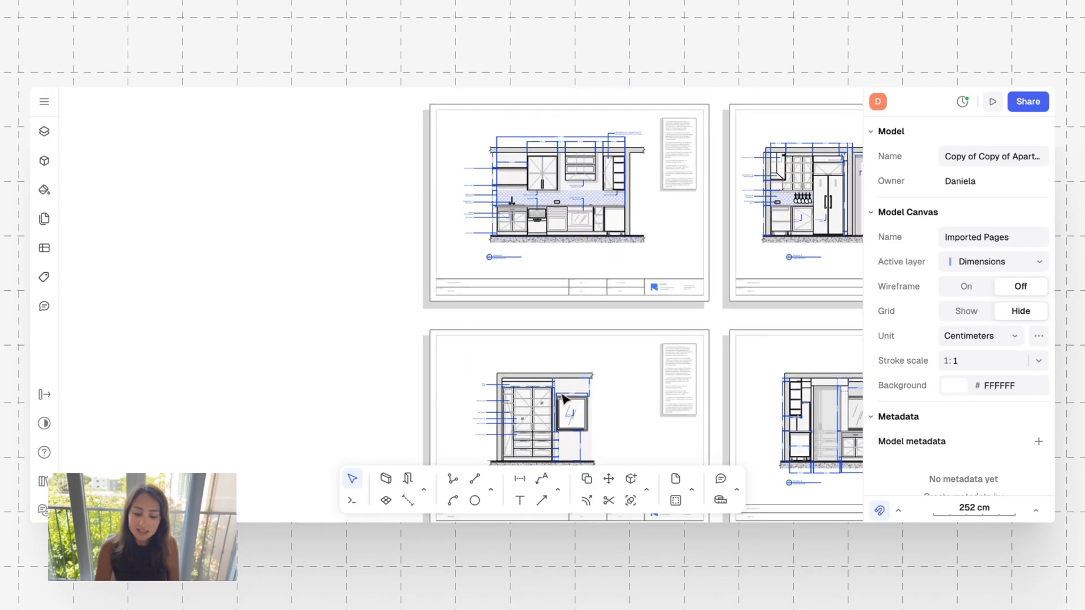
{"action": "scroll", "coordinate": [563, 399], "scroll_direction": "down", "scroll_amount": 2}
{"action": "scroll", "coordinate": [479, 313], "scroll_direction": "up", "scroll_amount": 4}
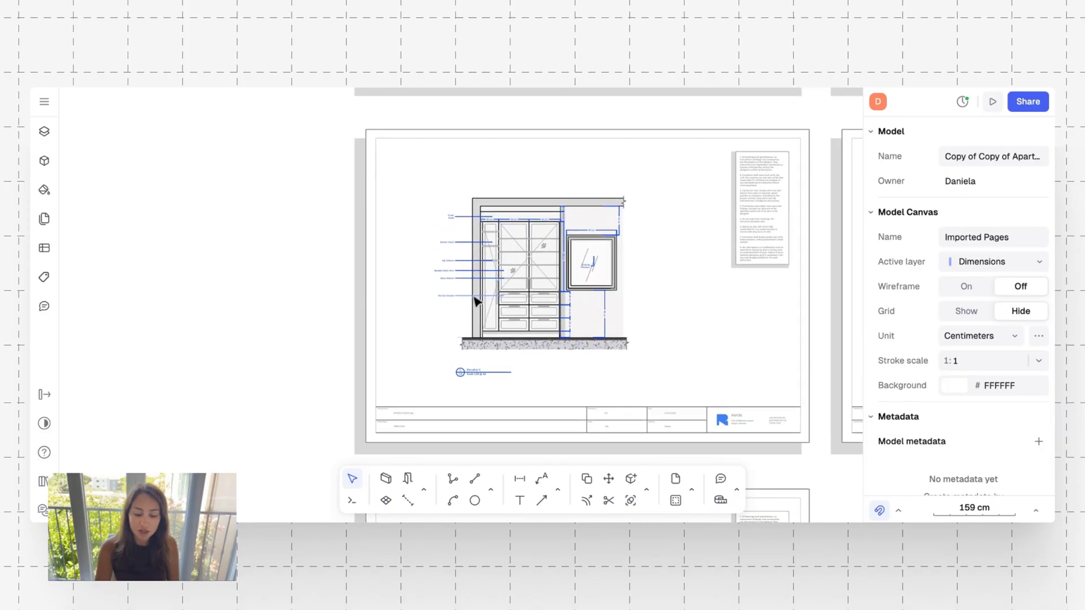
{"action": "scroll", "coordinate": [477, 301], "scroll_direction": "up", "scroll_amount": 4}
{"action": "scroll", "coordinate": [477, 301], "scroll_direction": "up", "scroll_amount": 2}
{"action": "scroll", "coordinate": [457, 322], "scroll_direction": "up", "scroll_amount": 2}
{"action": "scroll", "coordinate": [407, 339], "scroll_direction": "up", "scroll_amount": 2}
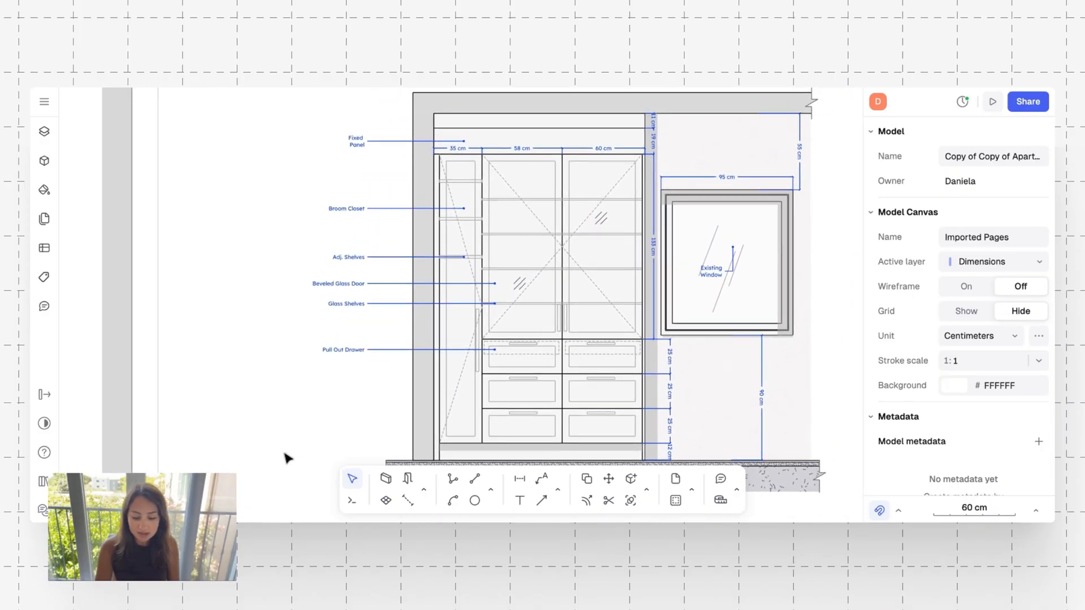
{"action": "scroll", "coordinate": [288, 455], "scroll_direction": "down", "scroll_amount": 2}
{"action": "scroll", "coordinate": [285, 449], "scroll_direction": "down", "scroll_amount": 3}
{"action": "scroll", "coordinate": [283, 440], "scroll_direction": "down", "scroll_amount": 1}
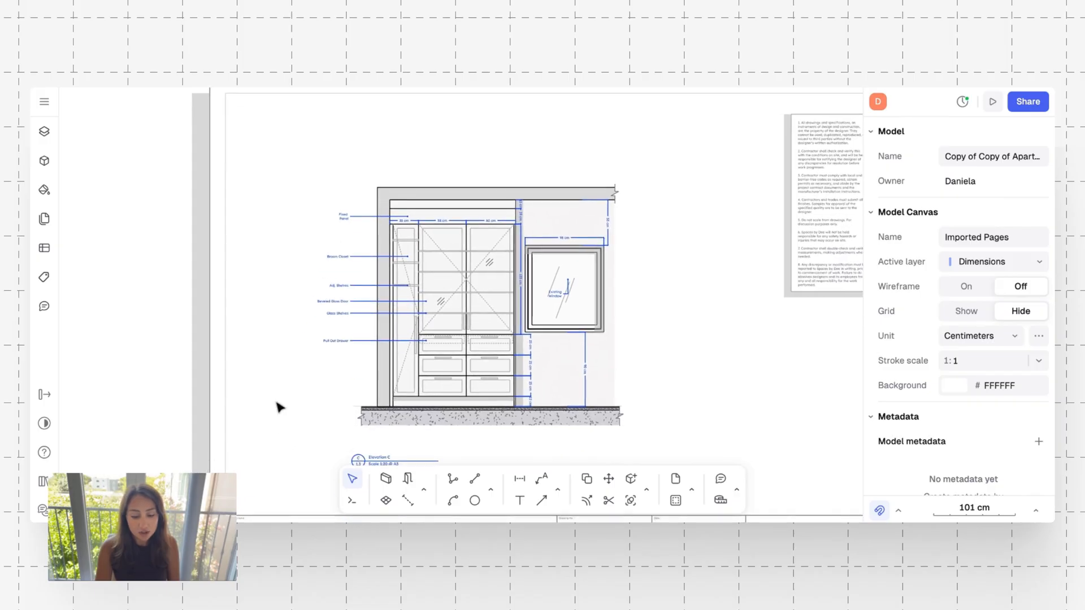
{"action": "scroll", "coordinate": [280, 408], "scroll_direction": "up", "scroll_amount": 2}
{"action": "scroll", "coordinate": [280, 408], "scroll_direction": "up", "scroll_amount": 1}
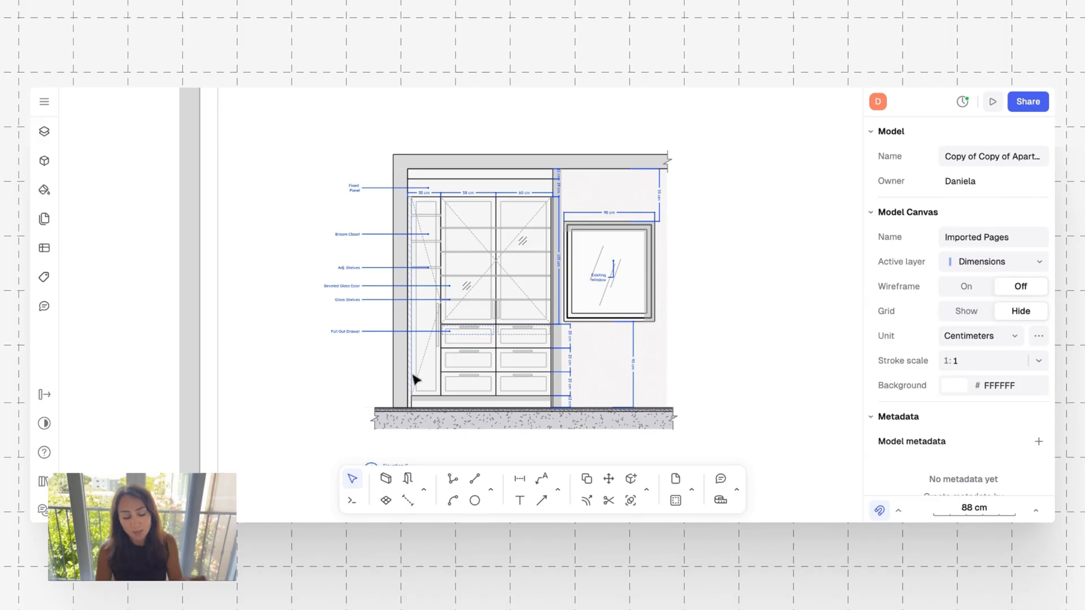
{"action": "scroll", "coordinate": [415, 380], "scroll_direction": "up", "scroll_amount": 3}
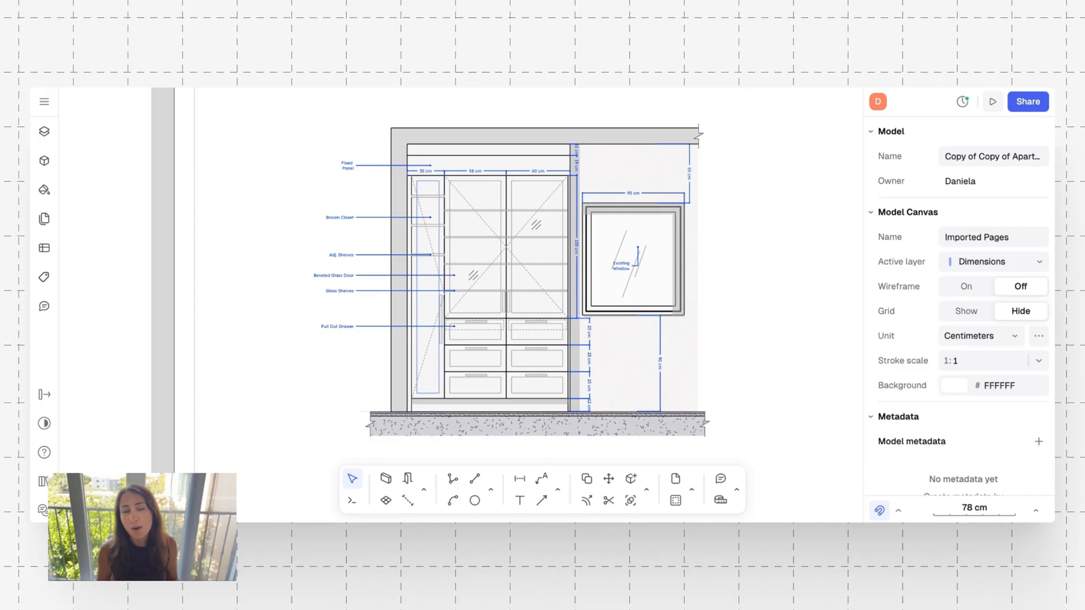
{"action": "scroll", "coordinate": [542, 281], "scroll_direction": "down", "scroll_amount": 3}
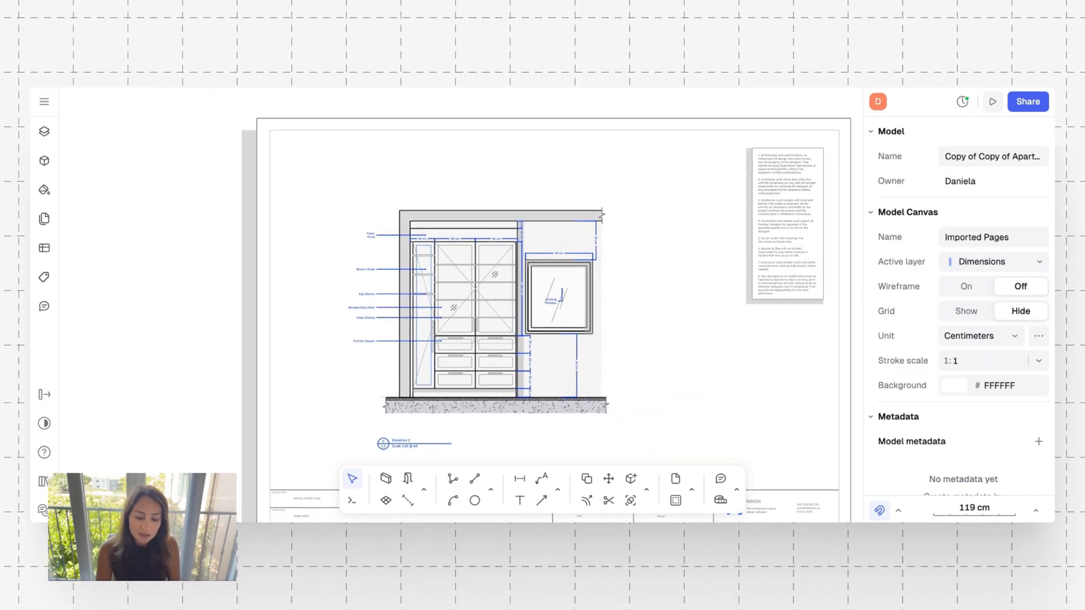
{"action": "scroll", "coordinate": [542, 280], "scroll_direction": "down", "scroll_amount": 1}
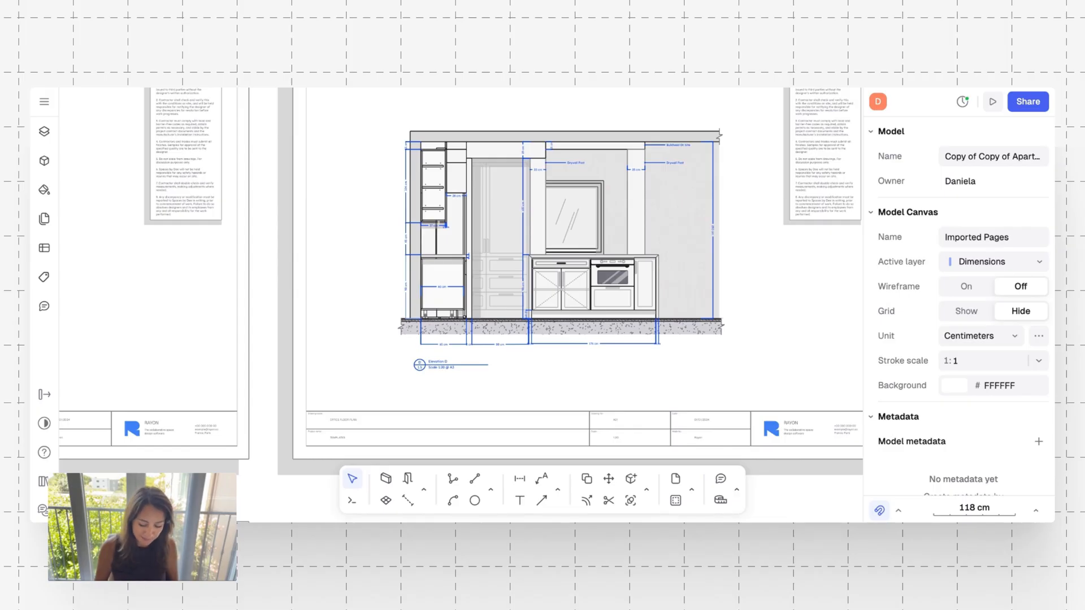
Inspect the sink cabinet under the window, fit the whole Elevation D wall, then clear the selection.
{"action": "left_click", "coordinate": [560, 284]}
{"action": "scroll", "coordinate": [547, 282], "scroll_direction": "up", "scroll_amount": 3}
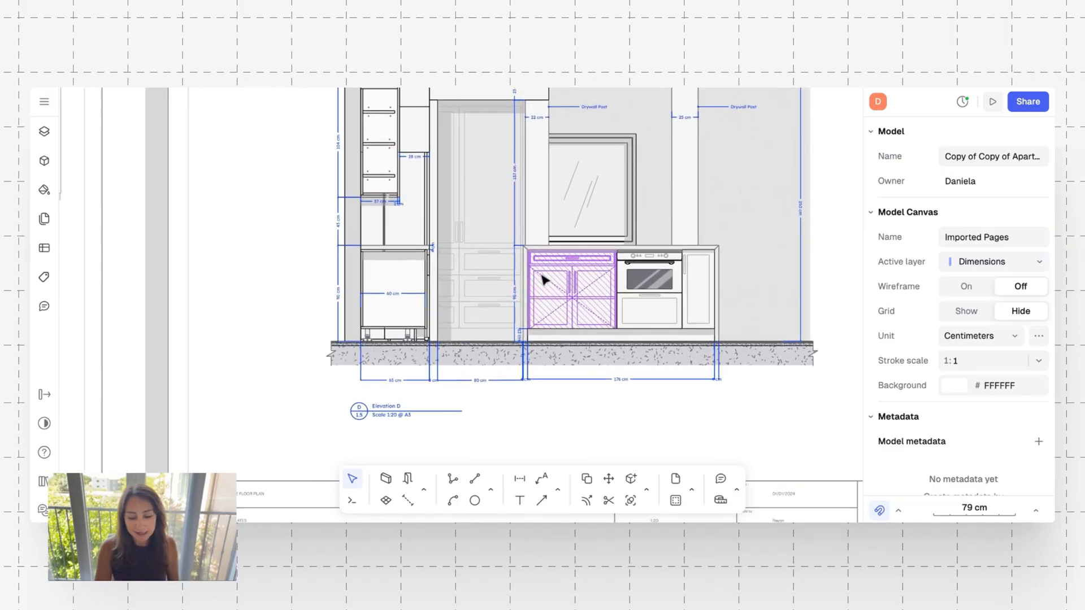
{"action": "left_click_drag", "start_coordinate": [547, 282], "coordinate": [509, 356]}
{"action": "left_click", "coordinate": [473, 426]}
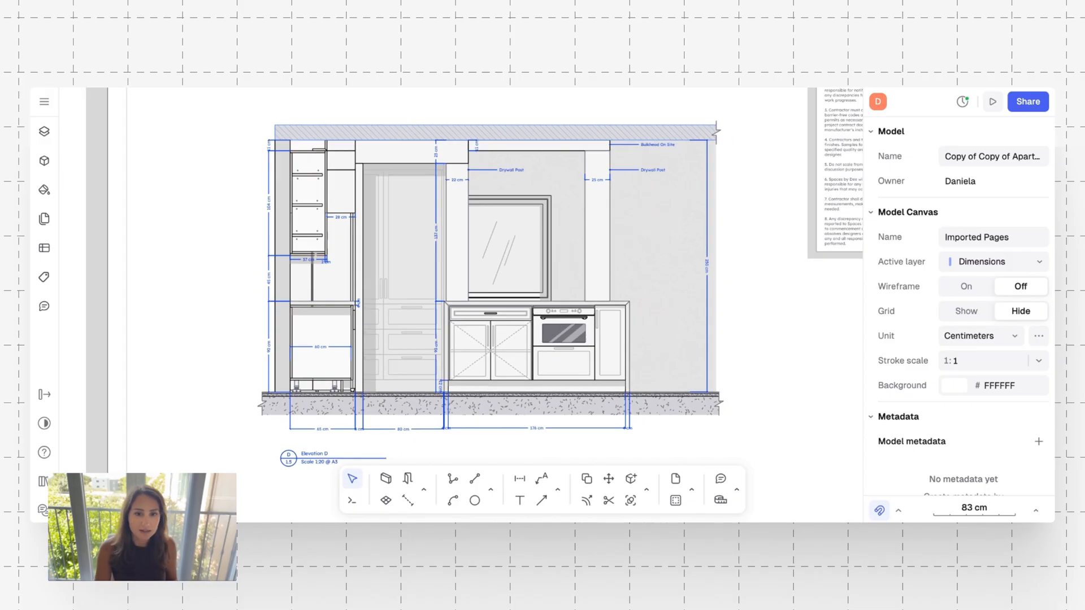
{"action": "scroll", "coordinate": [346, 280], "scroll_direction": "down", "scroll_amount": 5}
{"action": "scroll", "coordinate": [346, 279], "scroll_direction": "down", "scroll_amount": 3}
{"action": "scroll", "coordinate": [346, 280], "scroll_direction": "up", "scroll_amount": 3}
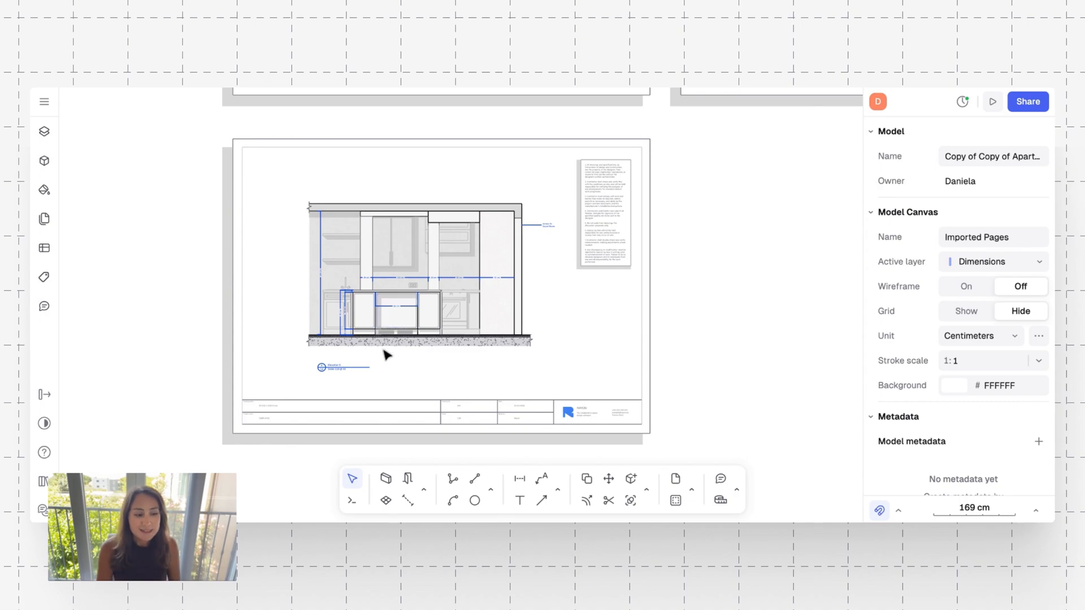
{"action": "scroll", "coordinate": [386, 354], "scroll_direction": "up", "scroll_amount": 3}
{"action": "scroll", "coordinate": [386, 355], "scroll_direction": "up", "scroll_amount": 3}
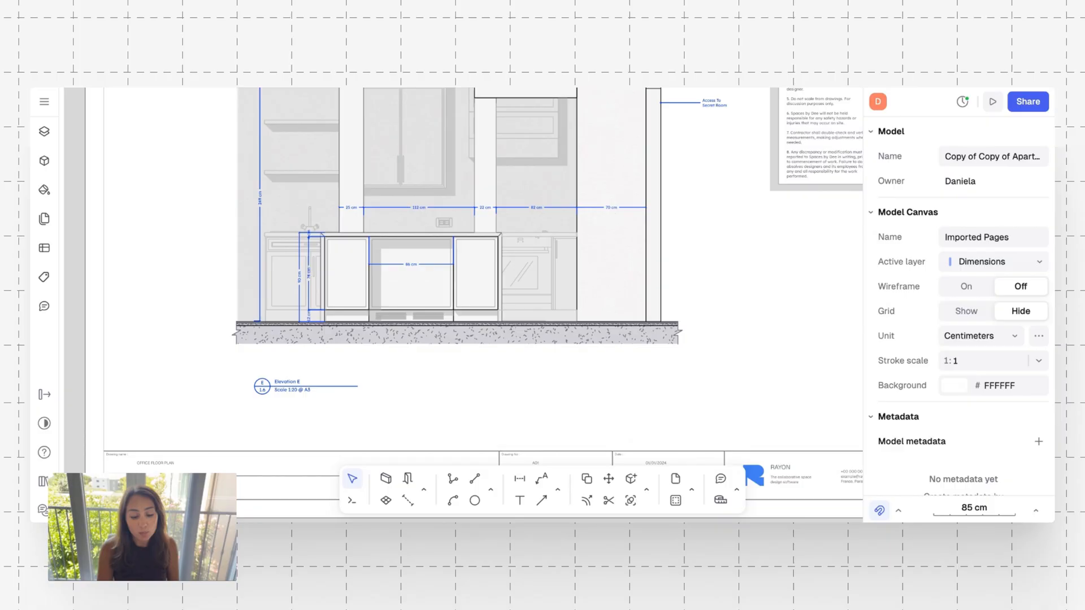
{"action": "scroll", "coordinate": [474, 254], "scroll_direction": "up", "scroll_amount": 3}
{"action": "scroll", "coordinate": [475, 255], "scroll_direction": "up", "scroll_amount": 2}
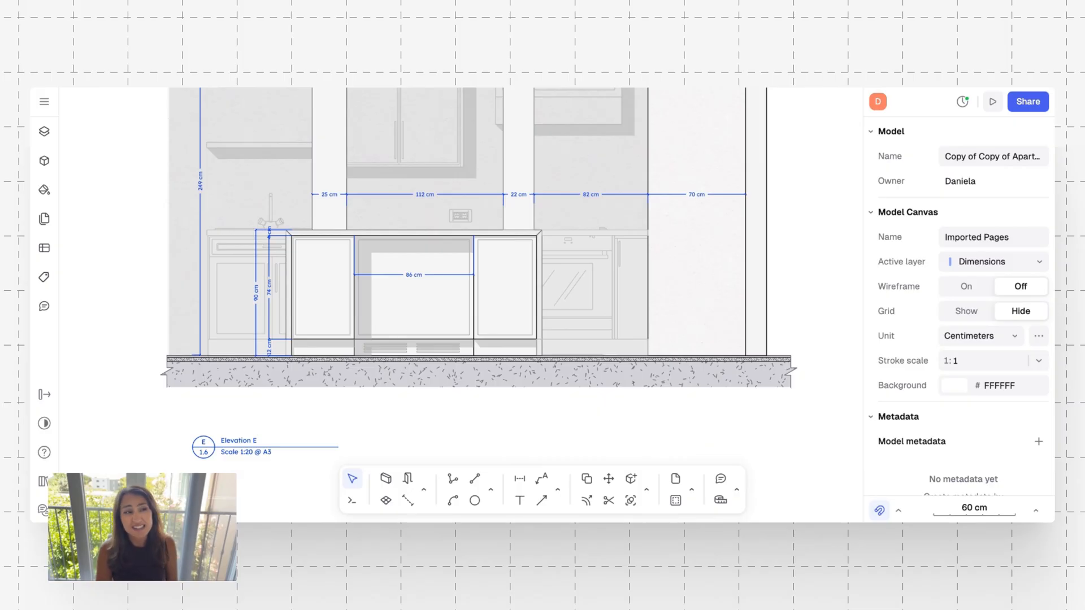
{"action": "scroll", "coordinate": [400, 382], "scroll_direction": "up", "scroll_amount": 2}
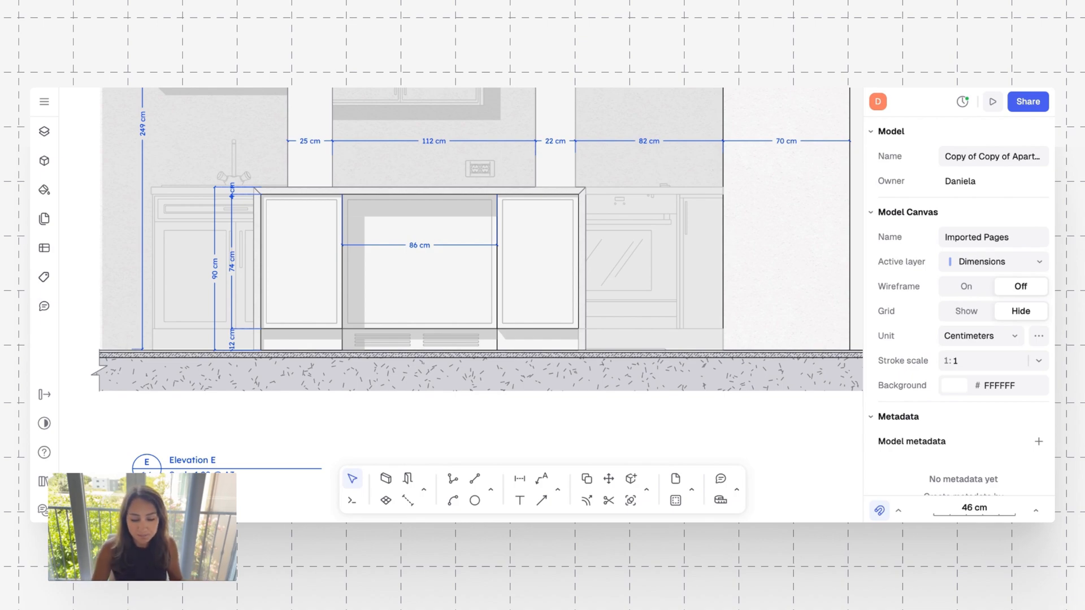
{"action": "scroll", "coordinate": [472, 294], "scroll_direction": "down", "scroll_amount": 5}
{"action": "scroll", "coordinate": [473, 294], "scroll_direction": "up", "scroll_amount": 2}
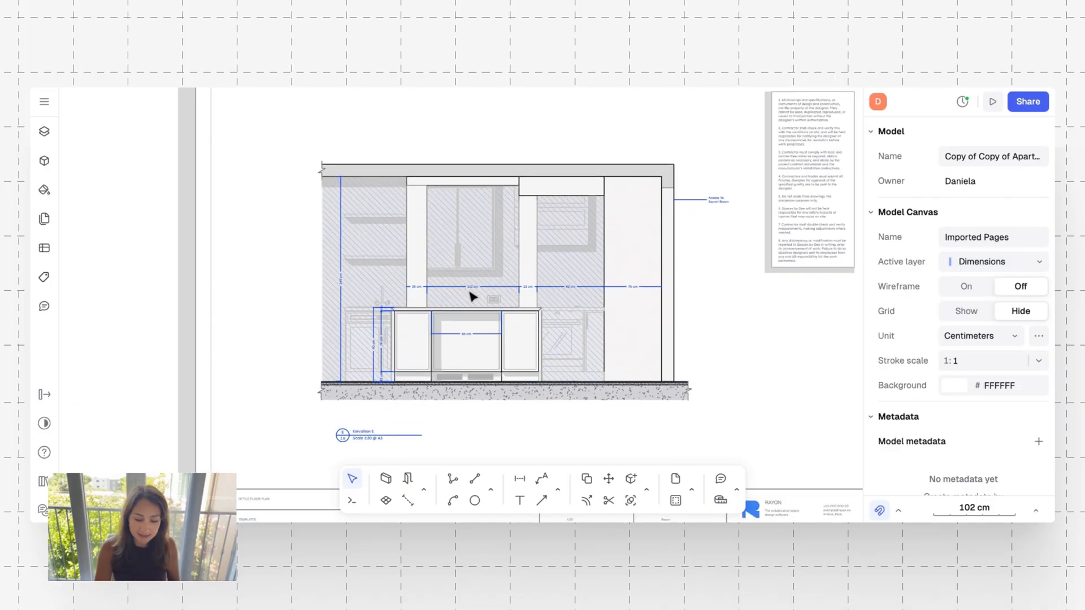
{"action": "scroll", "coordinate": [472, 295], "scroll_direction": "up", "scroll_amount": 3}
{"action": "scroll", "coordinate": [472, 294], "scroll_direction": "up", "scroll_amount": 1}
{"action": "scroll", "coordinate": [472, 295], "scroll_direction": "up", "scroll_amount": 1}
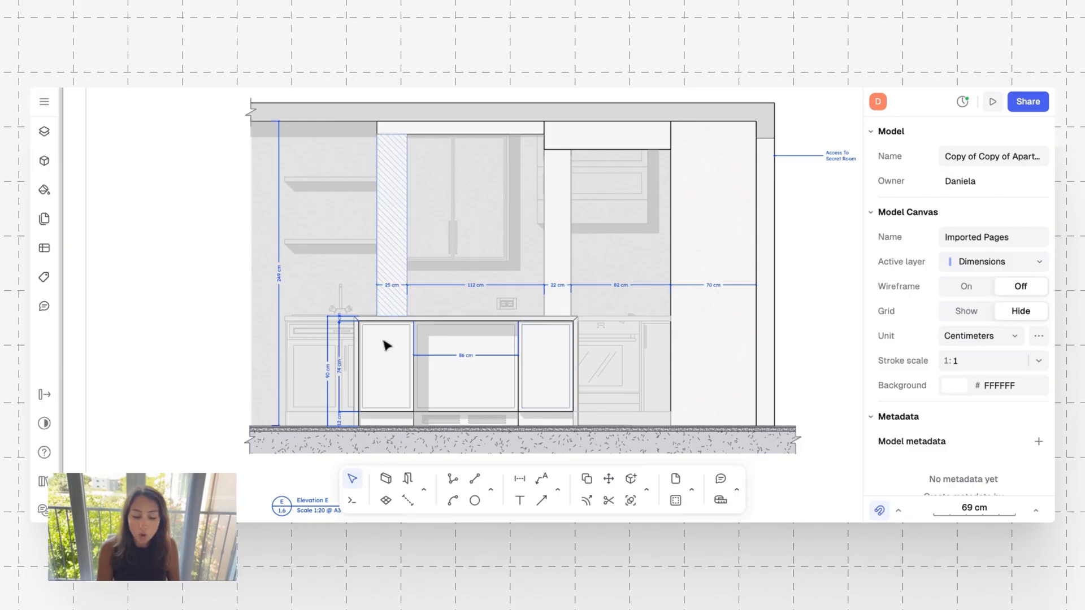
{"action": "scroll", "coordinate": [697, 179], "scroll_direction": "down", "scroll_amount": 3}
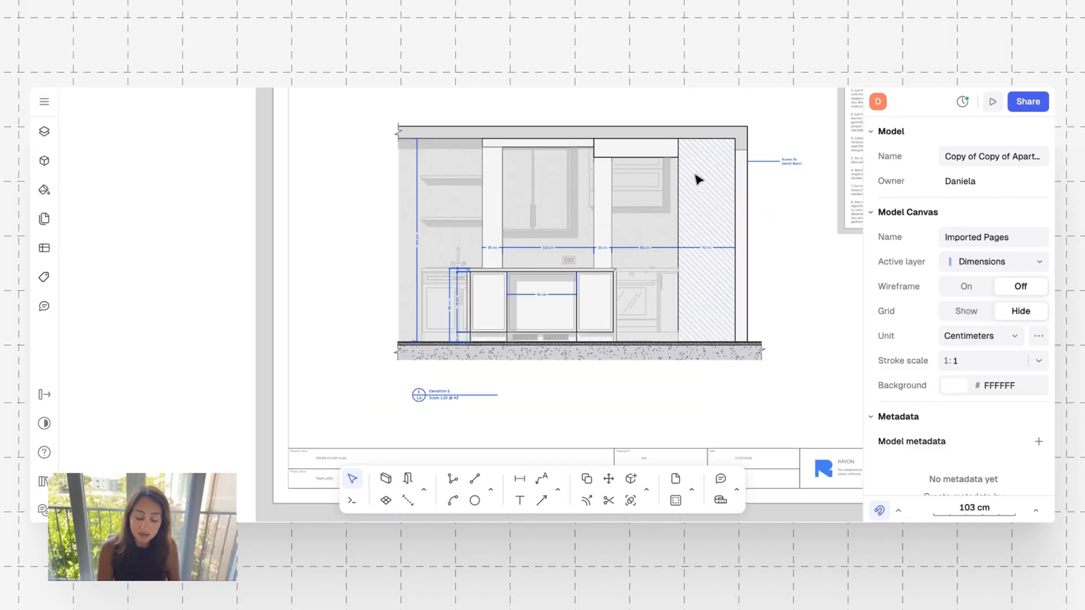
{"action": "scroll", "coordinate": [697, 180], "scroll_direction": "down", "scroll_amount": 3}
{"action": "scroll", "coordinate": [697, 178], "scroll_direction": "down", "scroll_amount": 3}
{"action": "scroll", "coordinate": [696, 179], "scroll_direction": "down", "scroll_amount": 2}
Pan to centre Elevation D and bring the wall above the oven cabinet into view.
{"action": "middle_click_drag", "start_coordinate": [697, 179], "coordinate": [645, 268]}
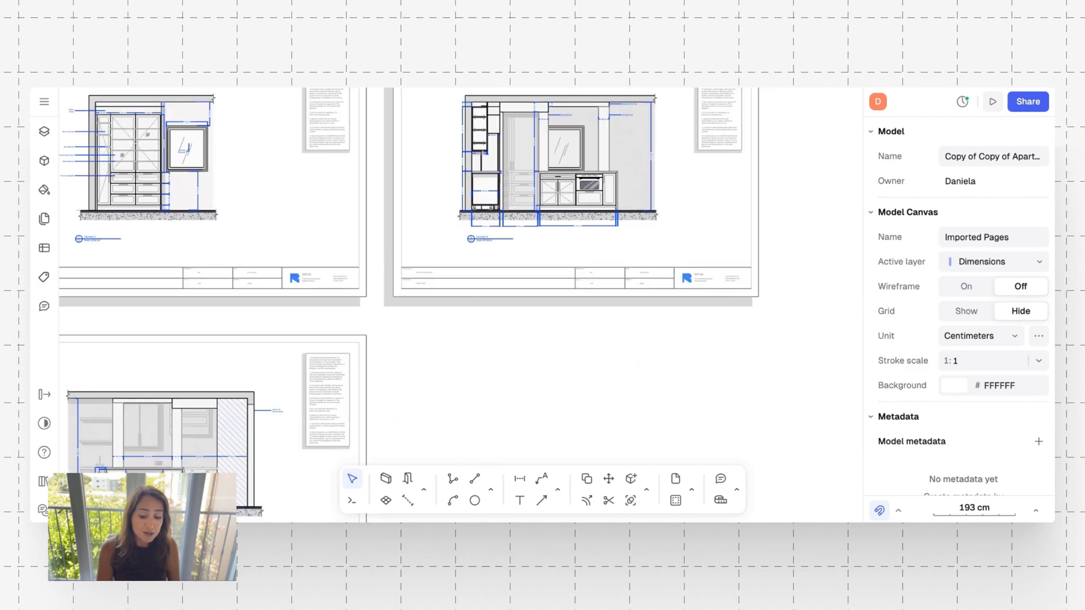
{"action": "scroll", "coordinate": [546, 239], "scroll_direction": "up", "scroll_amount": 4}
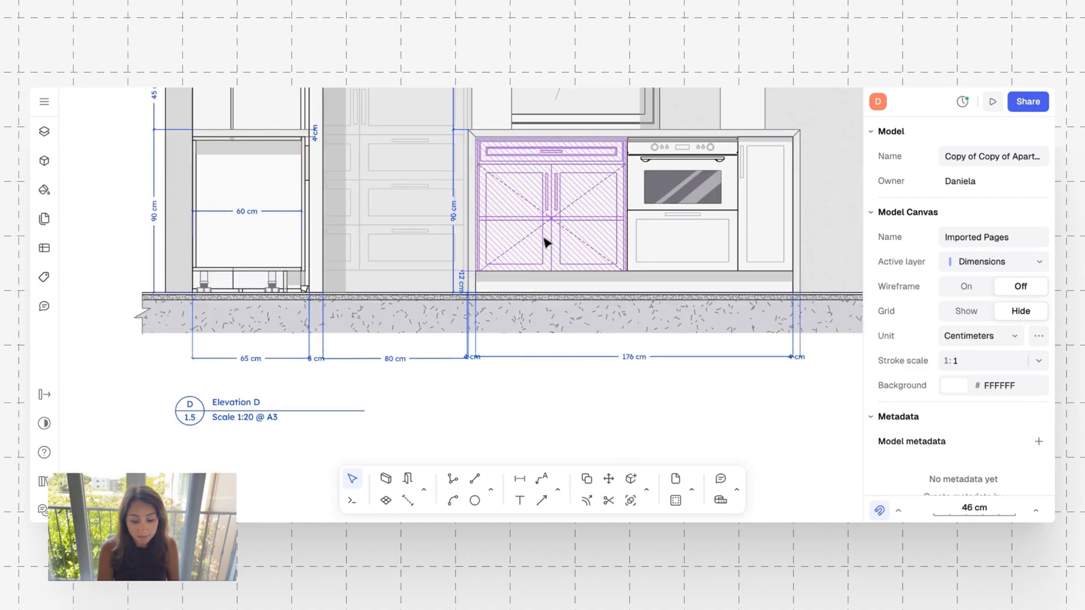
{"action": "scroll", "coordinate": [547, 239], "scroll_direction": "up", "scroll_amount": 2}
{"action": "scroll", "coordinate": [593, 221], "scroll_direction": "up", "scroll_amount": 2}
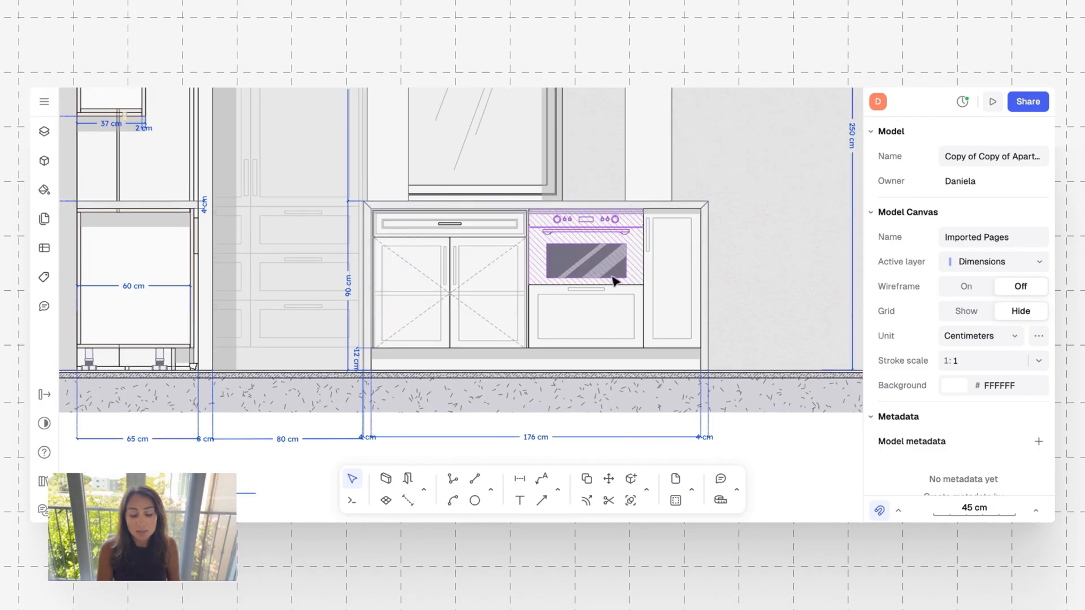
{"action": "middle_click_drag", "start_coordinate": [612, 222], "coordinate": [616, 282]}
{"action": "scroll", "coordinate": [615, 282], "scroll_direction": "down", "scroll_amount": 3}
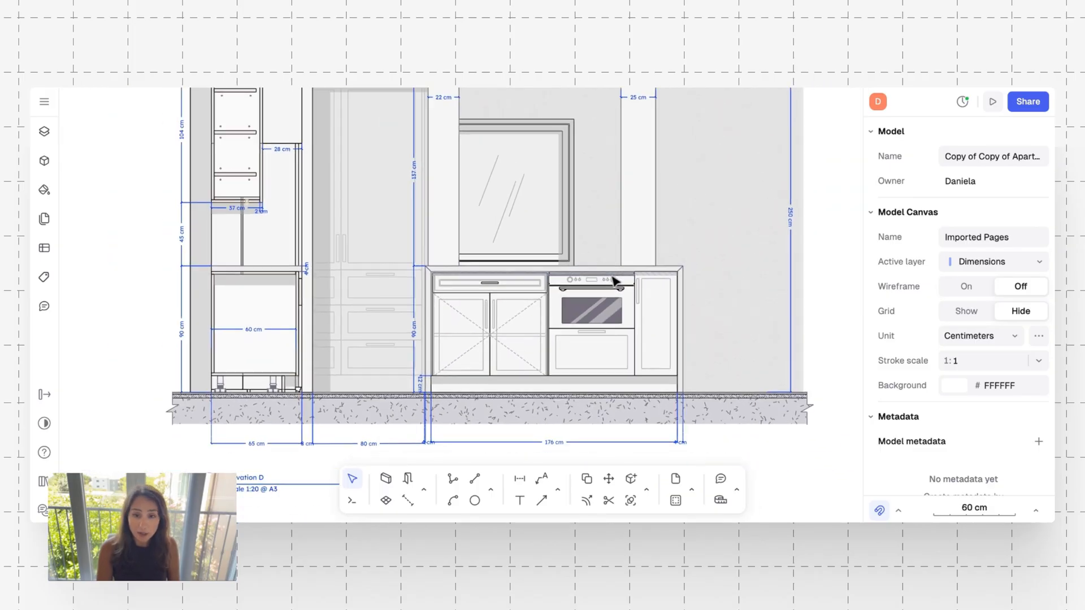
{"action": "scroll", "coordinate": [551, 323], "scroll_direction": "up", "scroll_amount": 1}
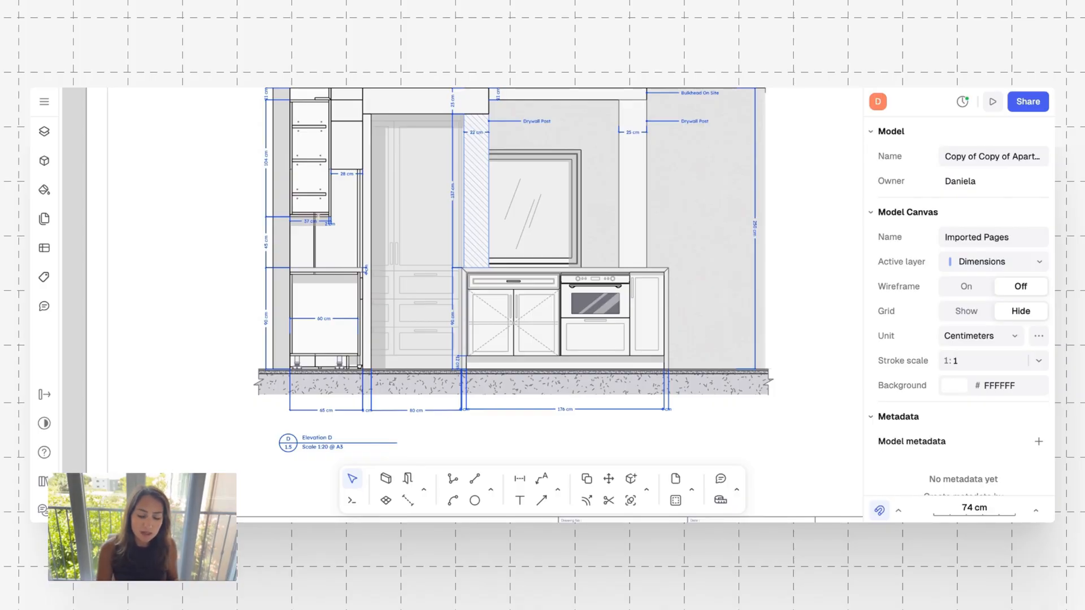
{"action": "scroll", "coordinate": [509, 255], "scroll_direction": "down", "scroll_amount": 4}
{"action": "scroll", "coordinate": [509, 255], "scroll_direction": "down", "scroll_amount": 3}
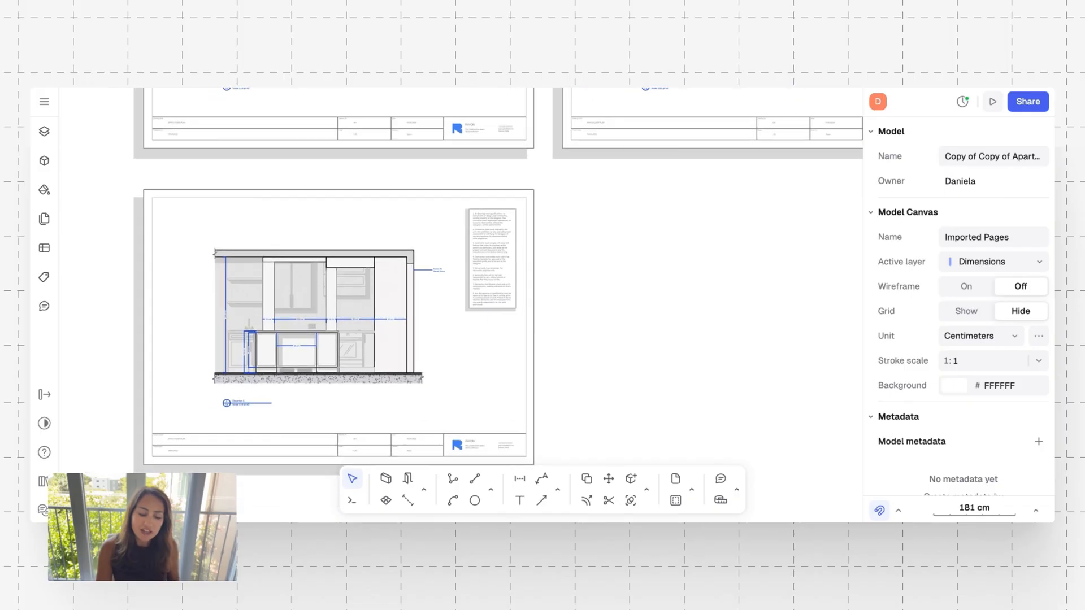
{"action": "scroll", "coordinate": [370, 304], "scroll_direction": "up", "scroll_amount": 5}
{"action": "scroll", "coordinate": [370, 303], "scroll_direction": "up", "scroll_amount": 3}
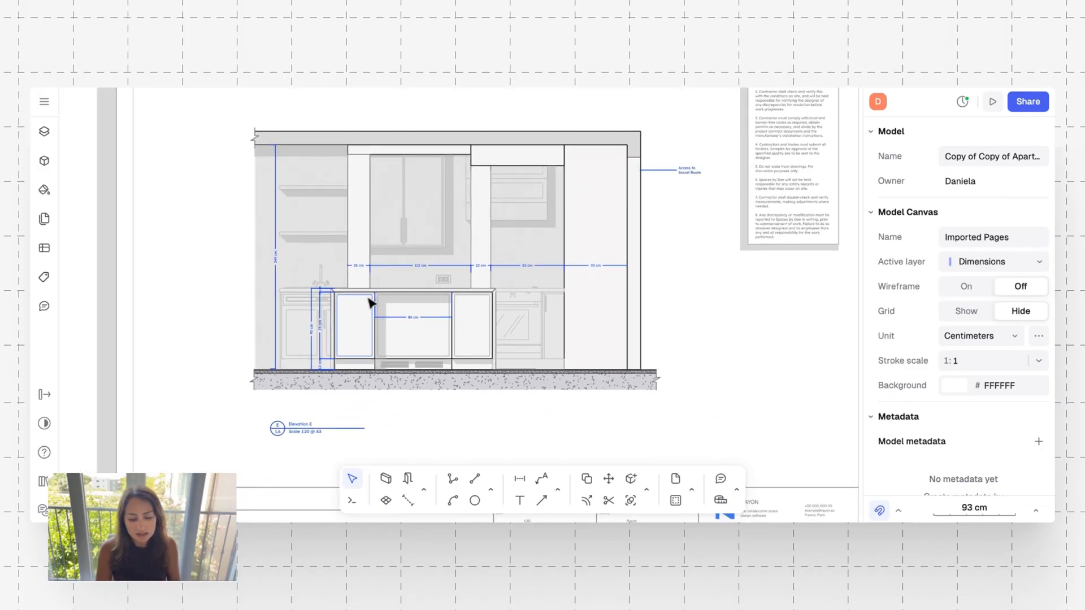
{"action": "scroll", "coordinate": [370, 304], "scroll_direction": "up", "scroll_amount": 1}
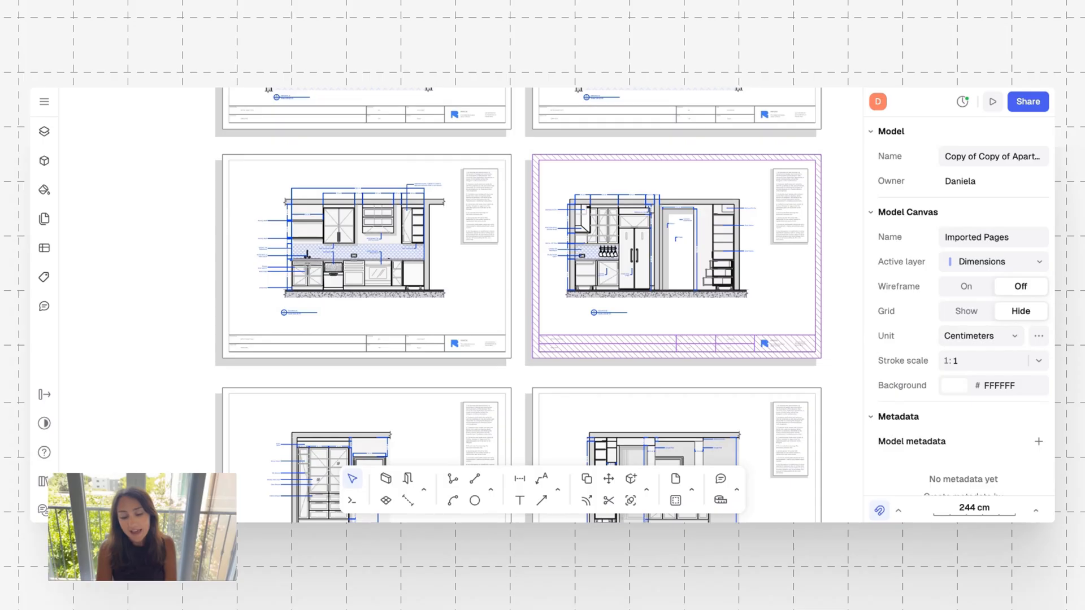
{"action": "scroll", "coordinate": [695, 294], "scroll_direction": "down", "scroll_amount": 1}
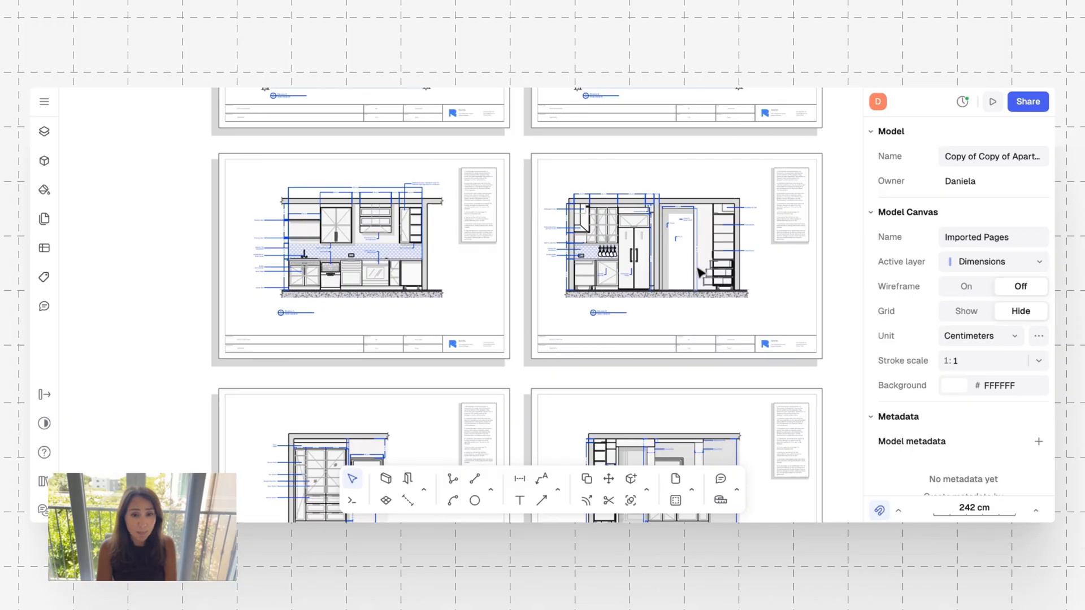
{"action": "scroll", "coordinate": [736, 230], "scroll_direction": "up", "scroll_amount": 2}
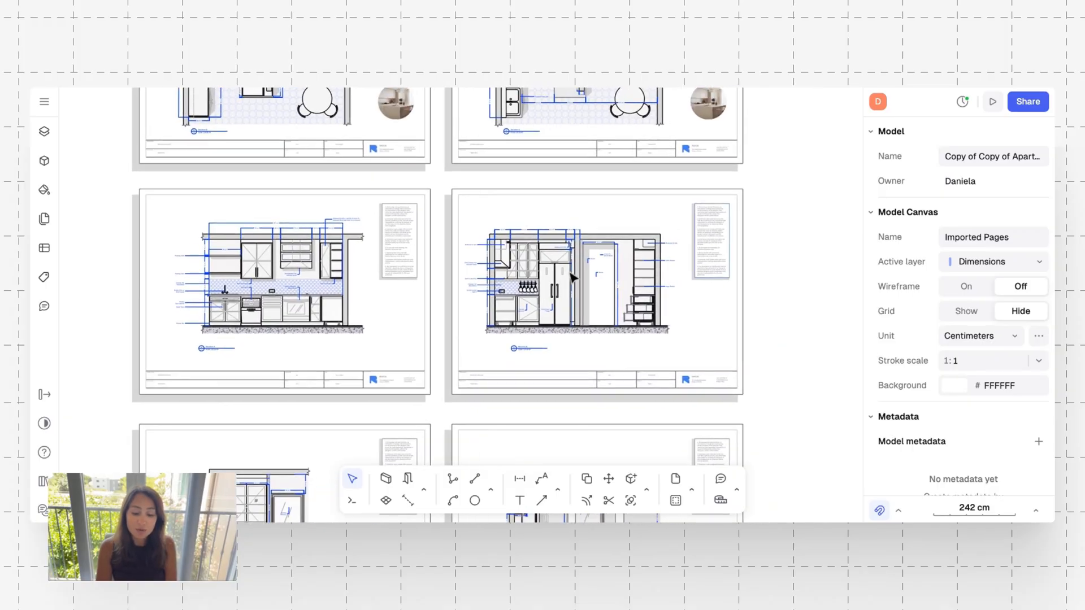
{"action": "scroll", "coordinate": [577, 268], "scroll_direction": "up", "scroll_amount": 6}
{"action": "scroll", "coordinate": [576, 270], "scroll_direction": "up", "scroll_amount": 1}
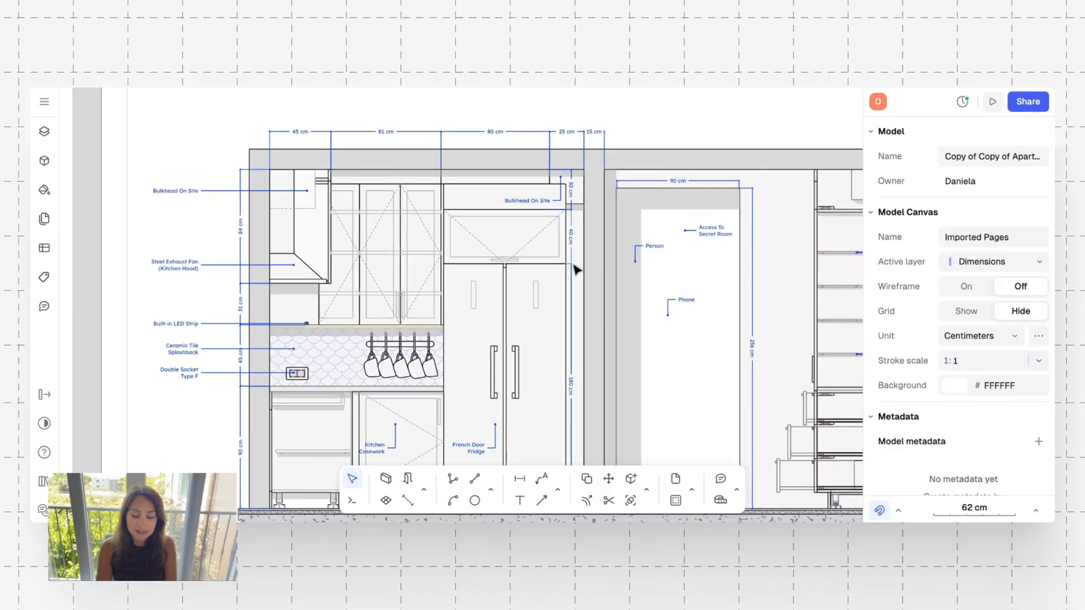
{"action": "scroll", "coordinate": [576, 270], "scroll_direction": "down", "scroll_amount": 2}
{"action": "scroll", "coordinate": [623, 301], "scroll_direction": "down", "scroll_amount": 3}
{"action": "scroll", "coordinate": [627, 297], "scroll_direction": "down", "scroll_amount": 1}
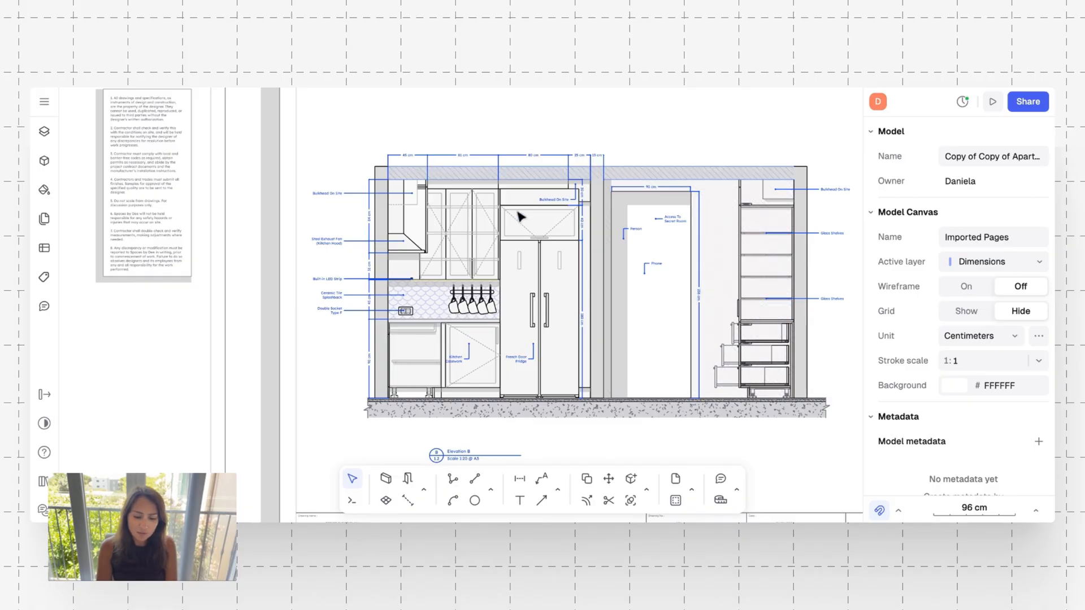
{"action": "scroll", "coordinate": [513, 221], "scroll_direction": "up", "scroll_amount": 3}
{"action": "scroll", "coordinate": [508, 225], "scroll_direction": "up", "scroll_amount": 2}
{"action": "scroll", "coordinate": [505, 227], "scroll_direction": "up", "scroll_amount": 1}
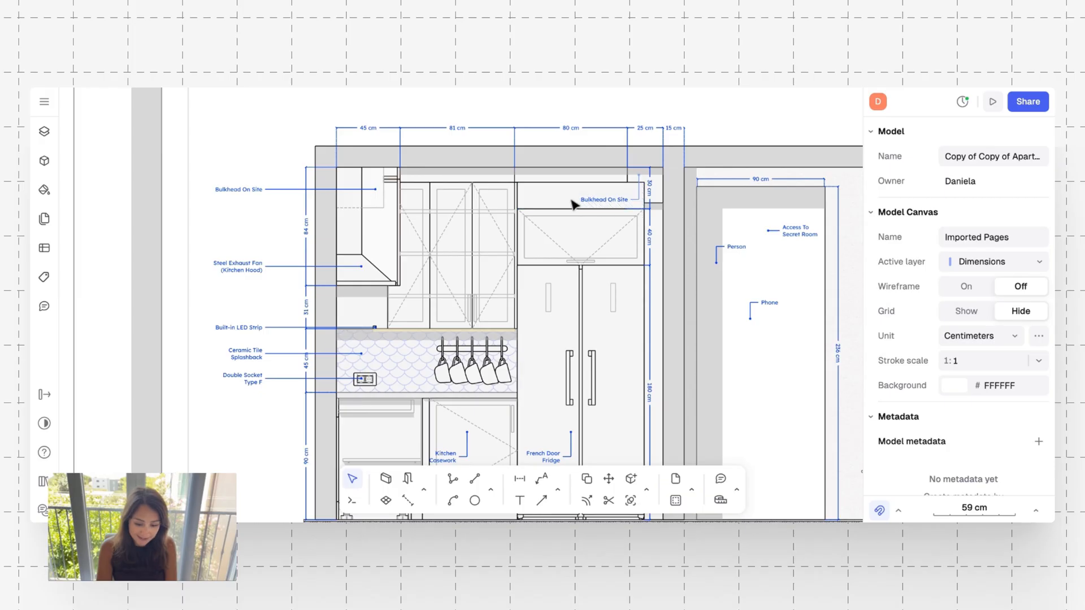
{"action": "scroll", "coordinate": [579, 200], "scroll_direction": "down", "scroll_amount": 1, "text": "ctrl"}
{"action": "scroll", "coordinate": [578, 200], "scroll_direction": "down", "scroll_amount": 3, "text": "ctrl"}
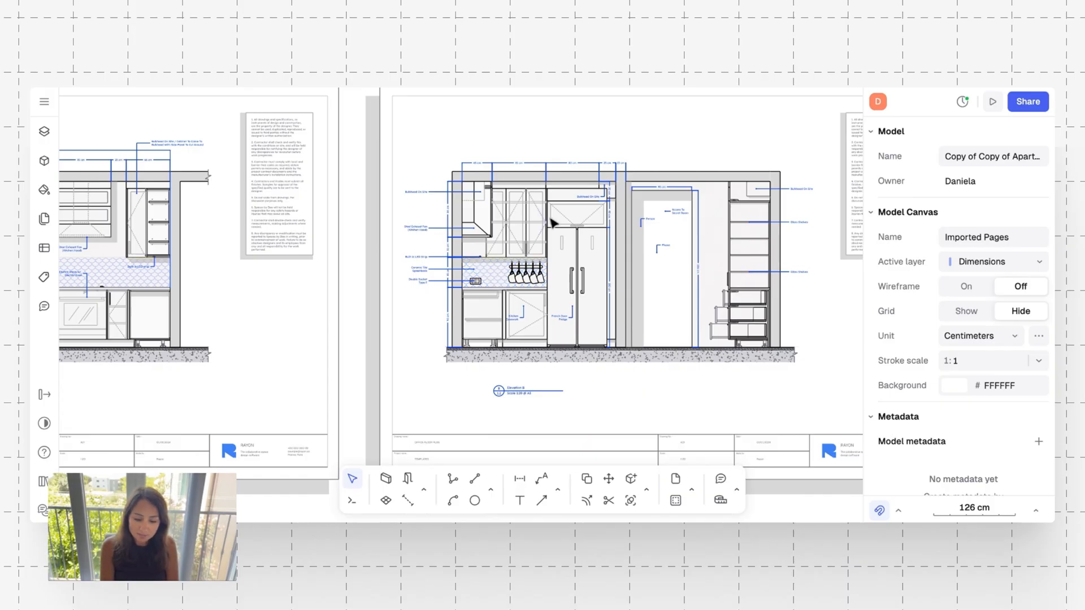
{"action": "scroll", "coordinate": [568, 195], "scroll_direction": "up", "scroll_amount": 5}
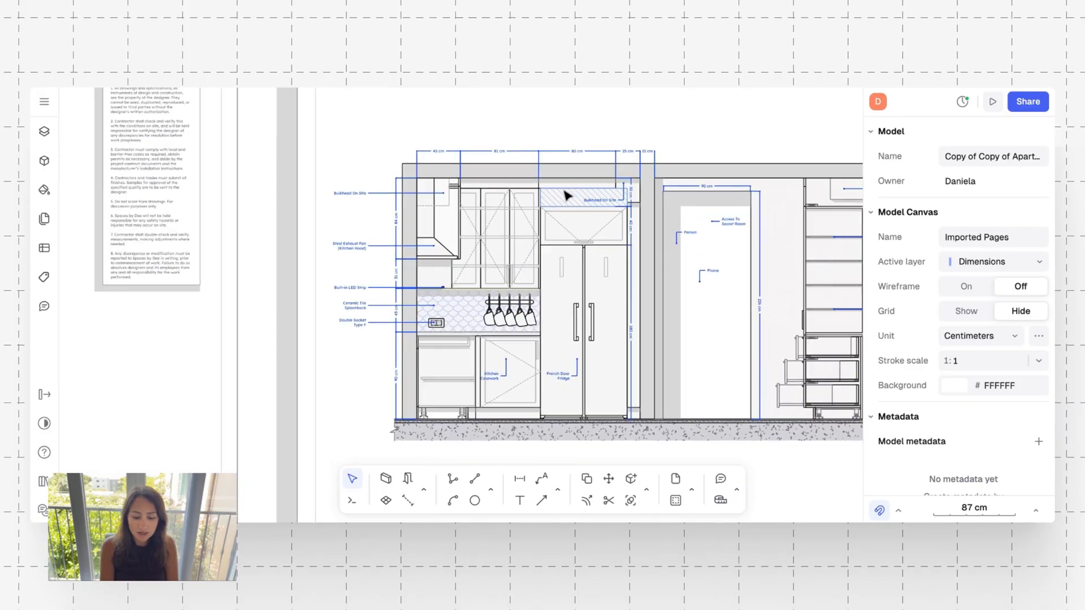
{"action": "scroll", "coordinate": [594, 254], "scroll_direction": "up", "scroll_amount": 3}
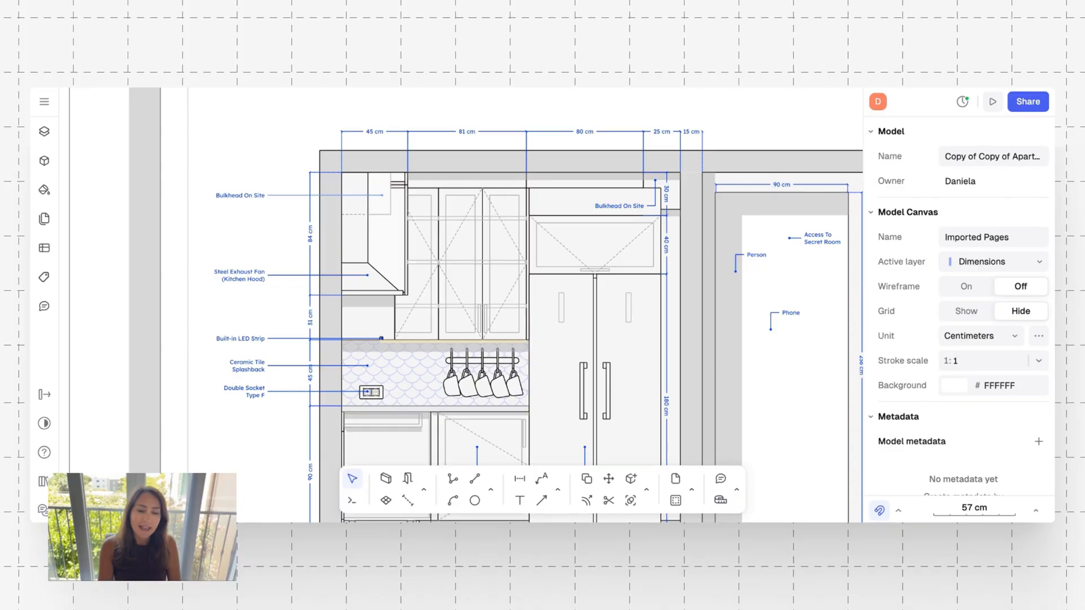
{"action": "scroll", "coordinate": [509, 297], "scroll_direction": "down", "scroll_amount": 5}
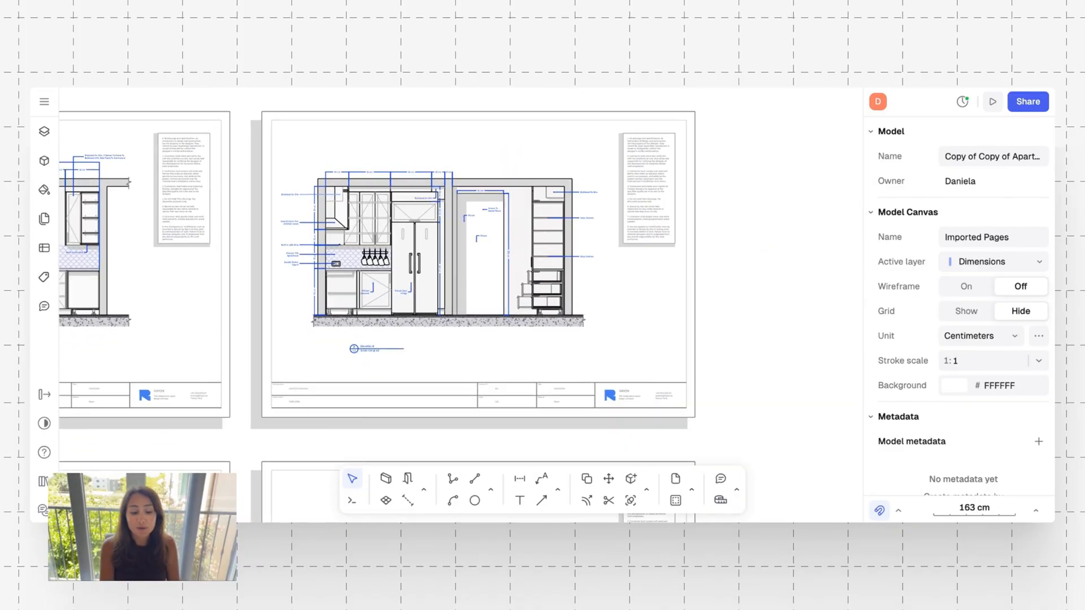
{"action": "scroll", "coordinate": [509, 298], "scroll_direction": "left", "scroll_amount": 5}
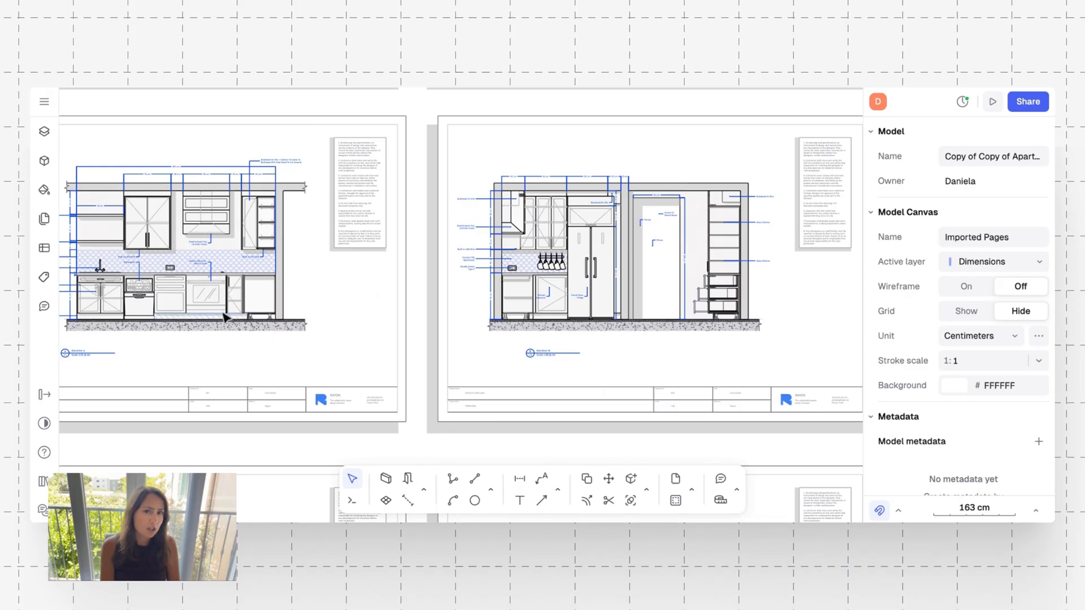
{"action": "scroll", "coordinate": [227, 318], "scroll_direction": "left", "scroll_amount": 3}
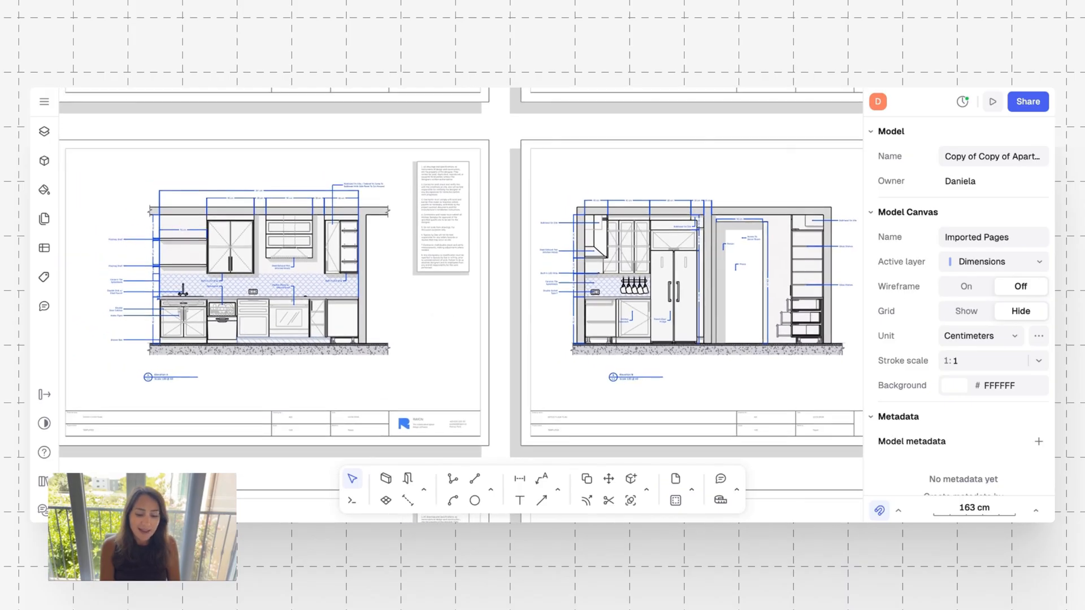
{"action": "scroll", "coordinate": [254, 289], "scroll_direction": "up", "scroll_amount": 3, "text": "ctrl"}
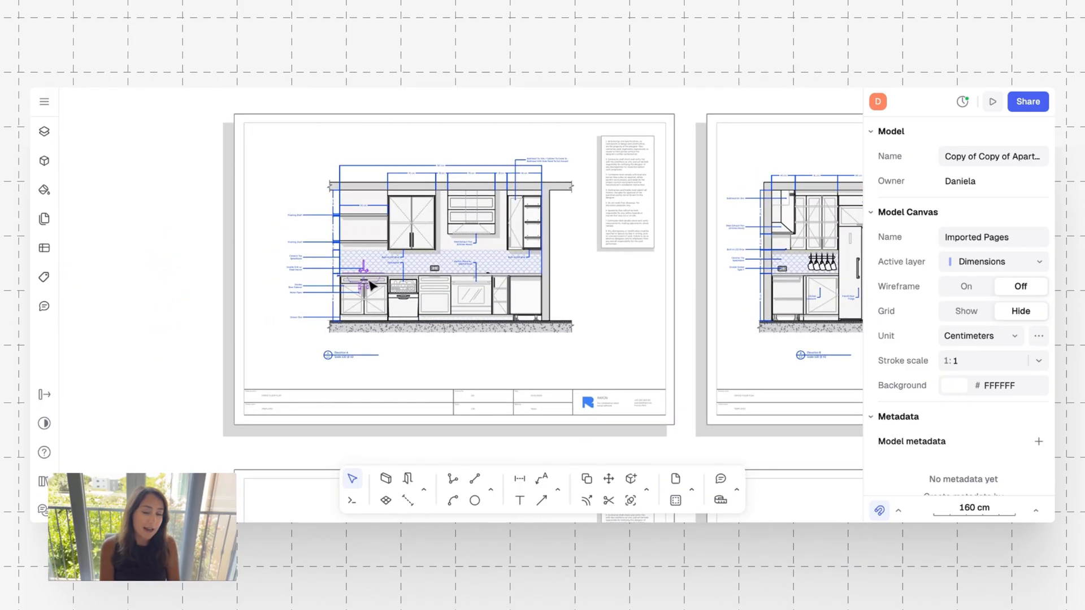